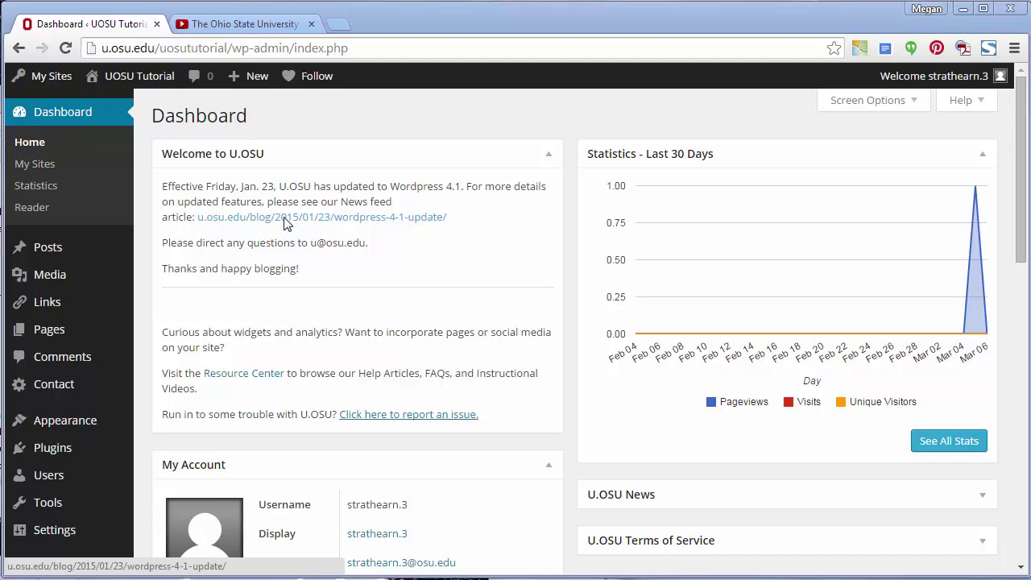
Step: Open the All Posts list from the admin sidebar
{"action": "left_click", "coordinate": [29, 254]}
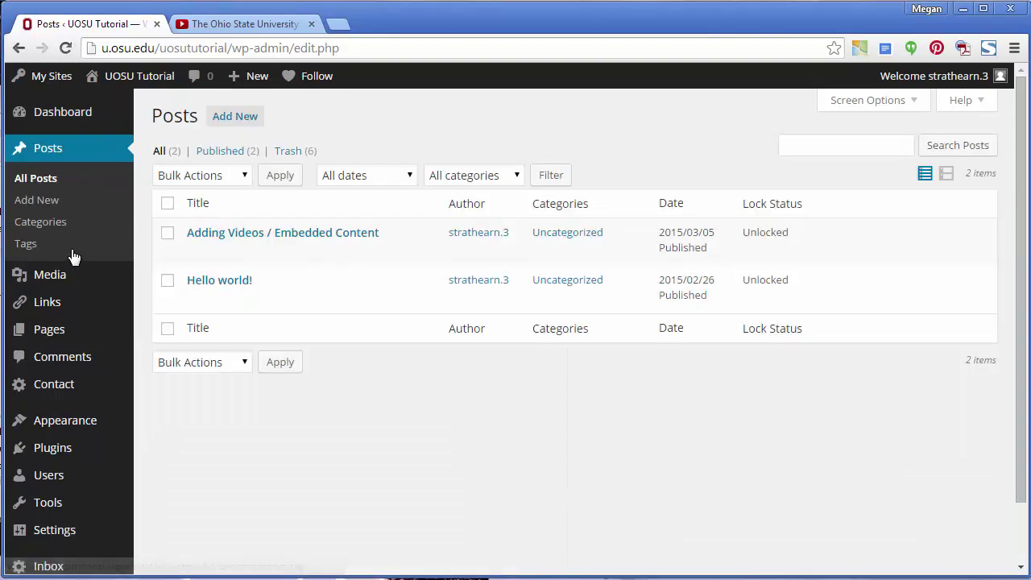
Step: Edit the 'Adding Videos / Embedded Content' post and bring up Insert Media's Upload Files panel
{"action": "left_click", "coordinate": [211, 236]}
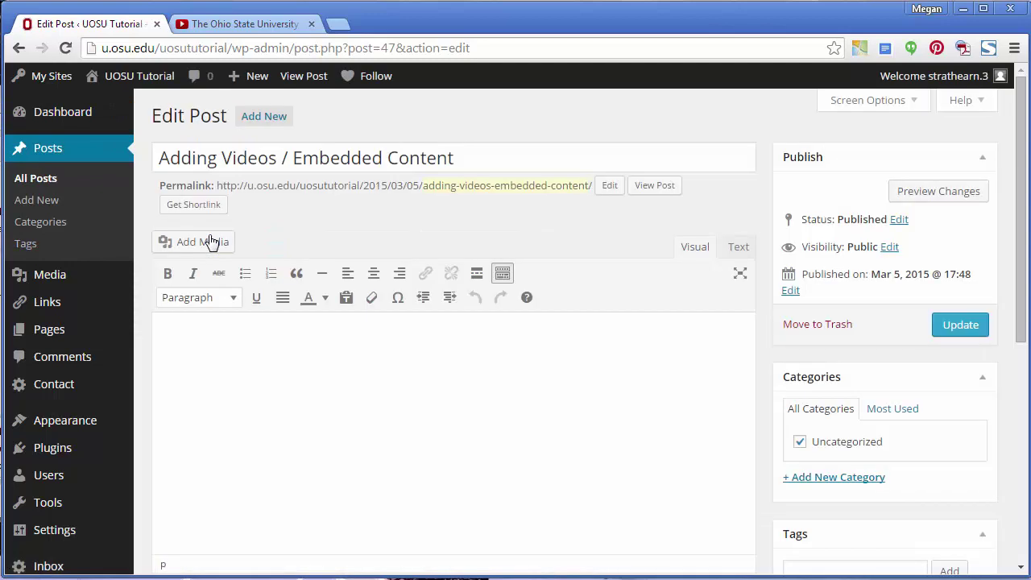
{"action": "left_click", "coordinate": [209, 242]}
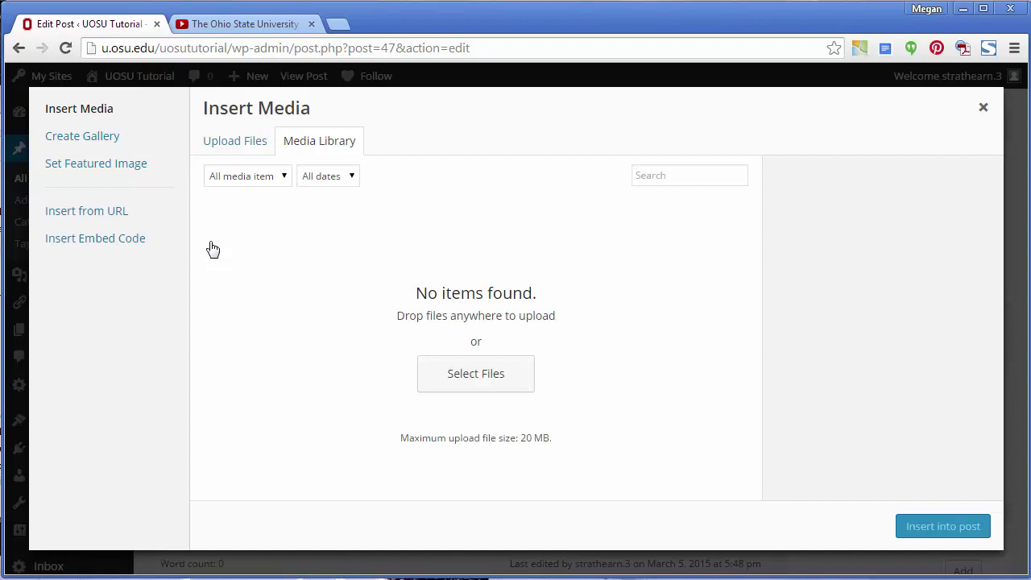
{"action": "left_click", "coordinate": [231, 156]}
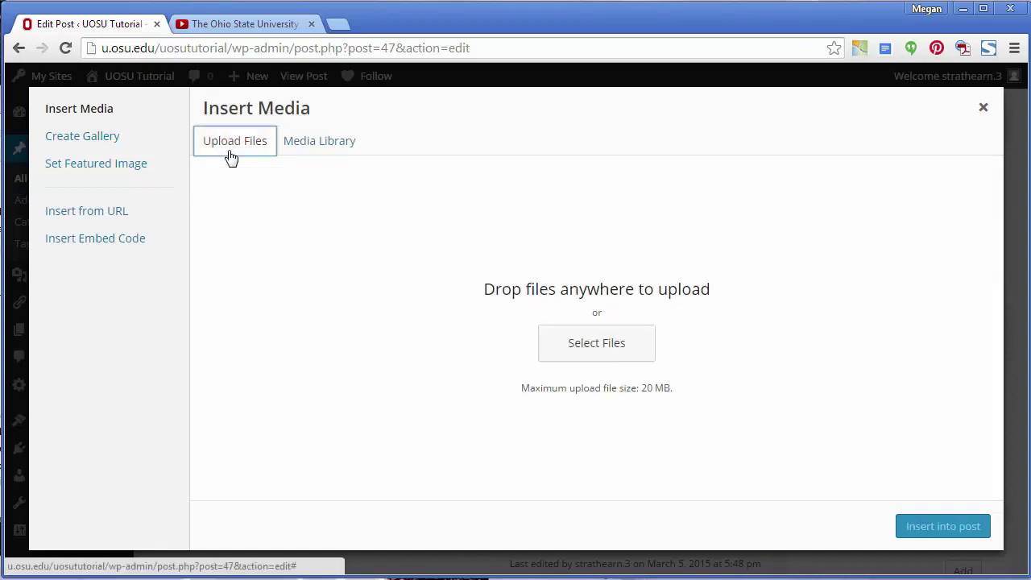
Step: Upload MP4Example1, MP4Example2 and MP4Example3 from Explorer into the media library
{"action": "left_click", "coordinate": [605, 352]}
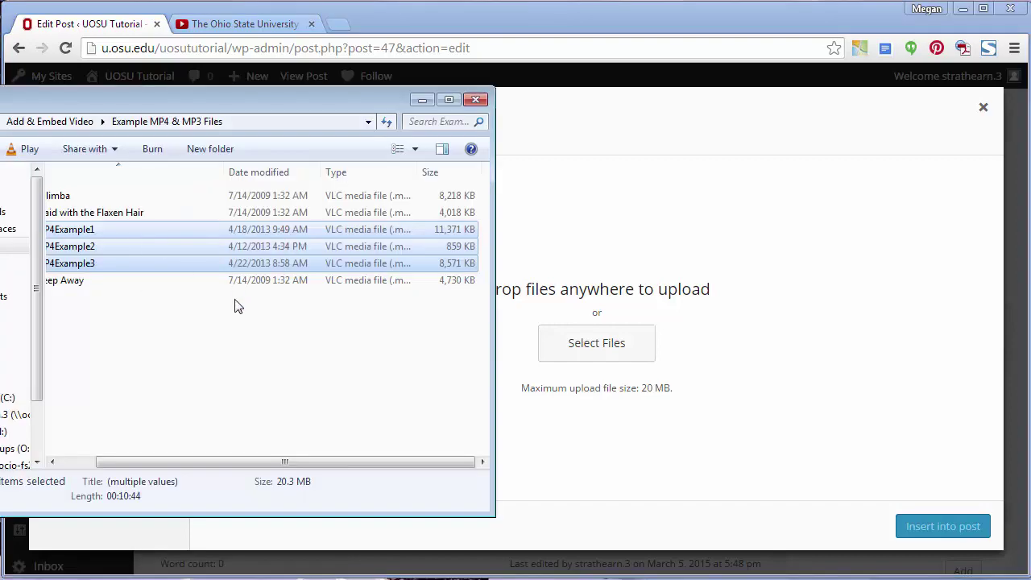
{"action": "left_click_drag", "start_coordinate": [227, 263], "coordinate": [609, 273]}
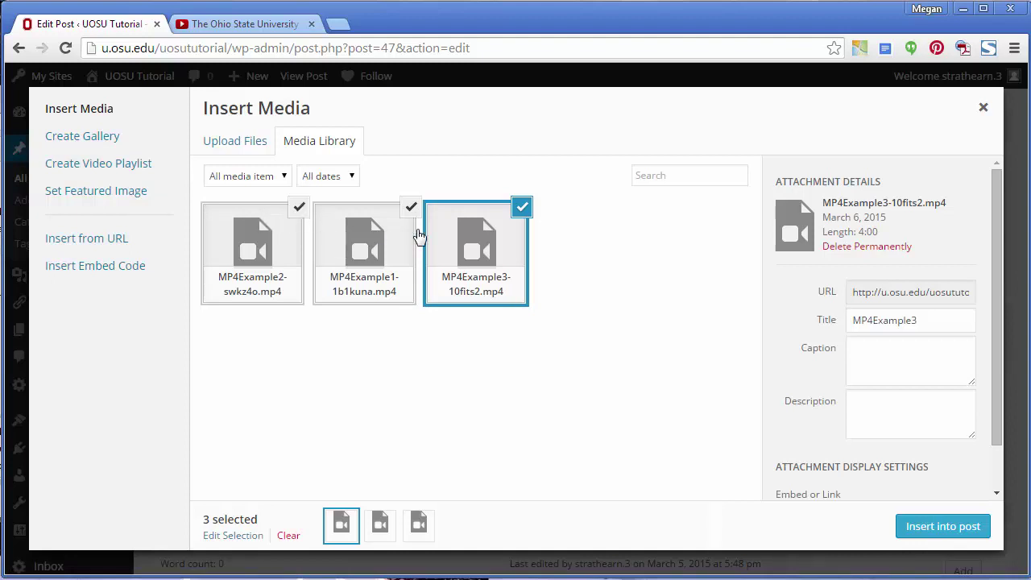
Step: Deselect MP4Example3 and MP4Example1, then insert only MP4Example2 into the post
{"action": "left_click", "coordinate": [475, 241]}
{"action": "left_click", "coordinate": [354, 235]}
{"action": "left_click", "coordinate": [354, 235]}
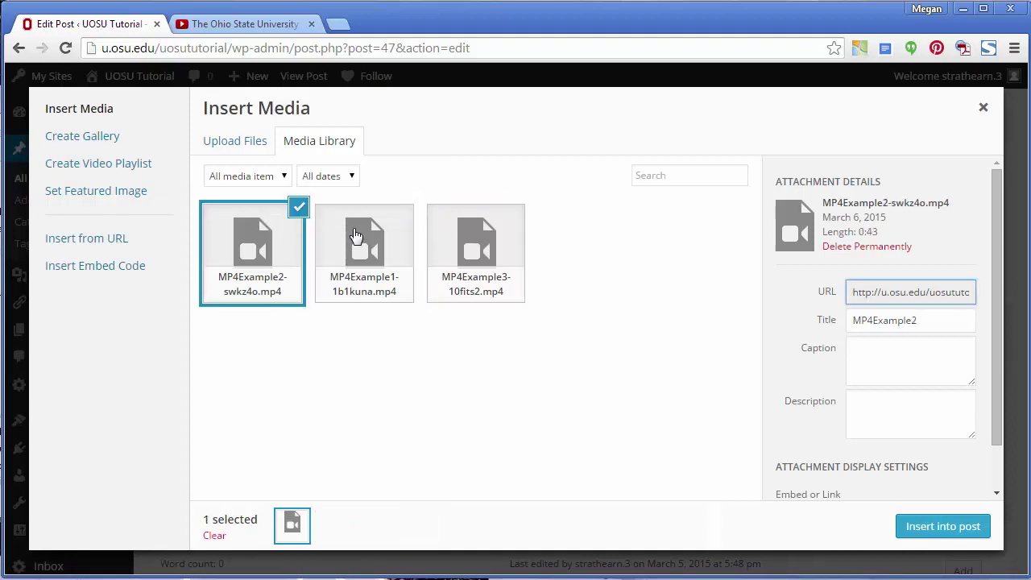
{"action": "left_click", "coordinate": [921, 529]}
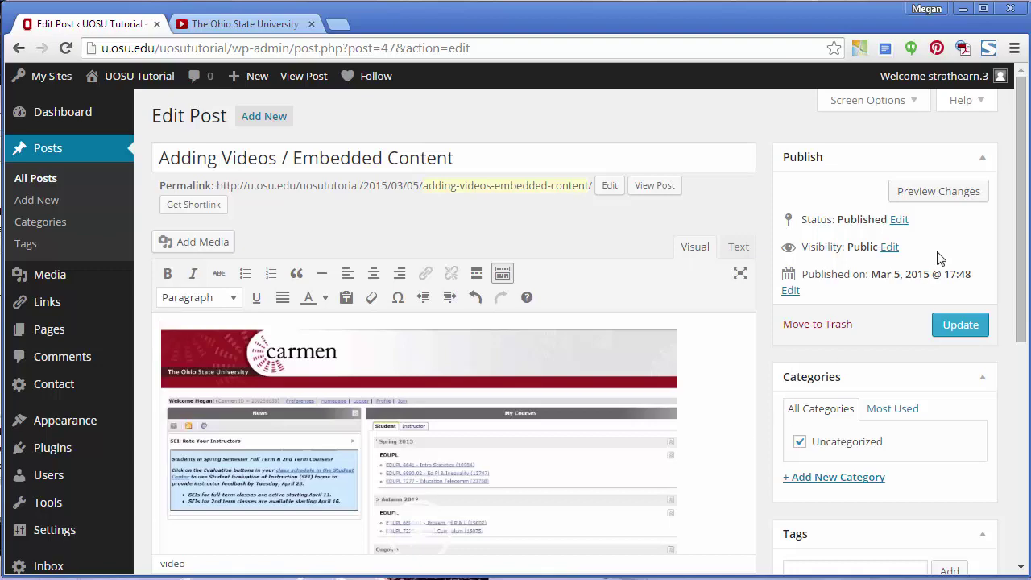
Step: Preview the post's changes in a new tab, then go back to the editor
{"action": "left_click", "coordinate": [950, 198]}
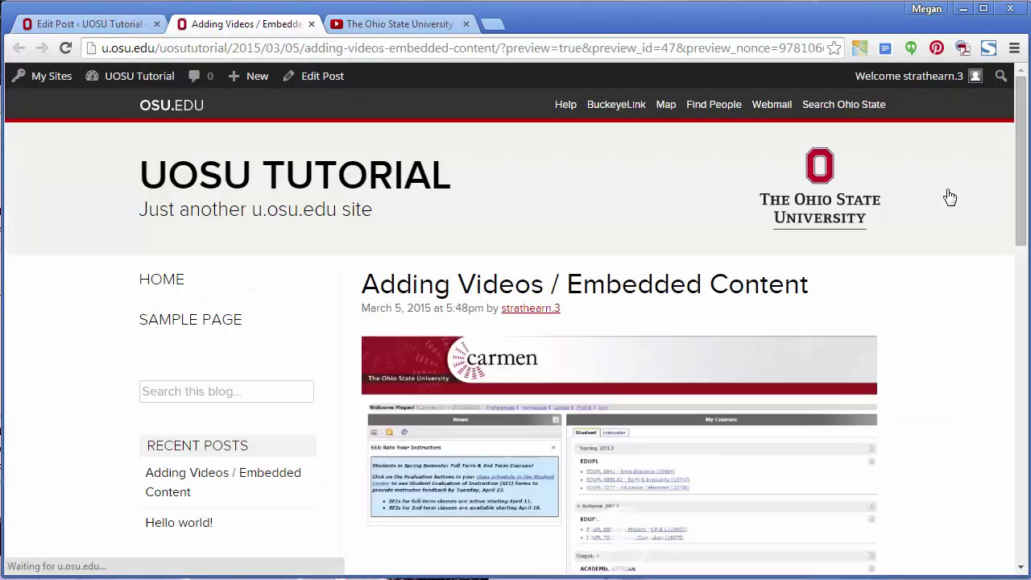
{"action": "scroll", "coordinate": [973, 299], "scroll_direction": "down", "scroll_amount": 1}
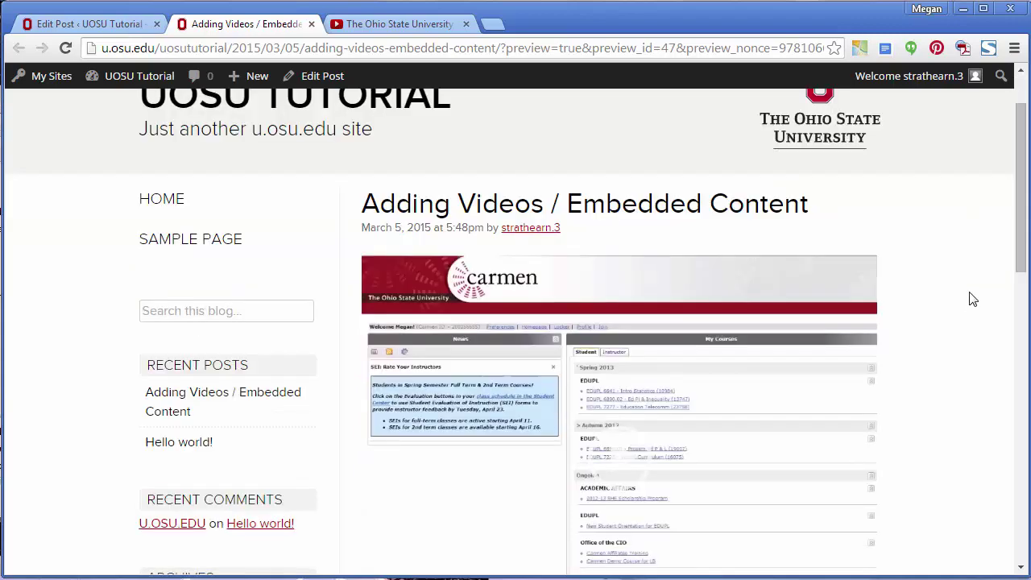
{"action": "left_click", "coordinate": [121, 25]}
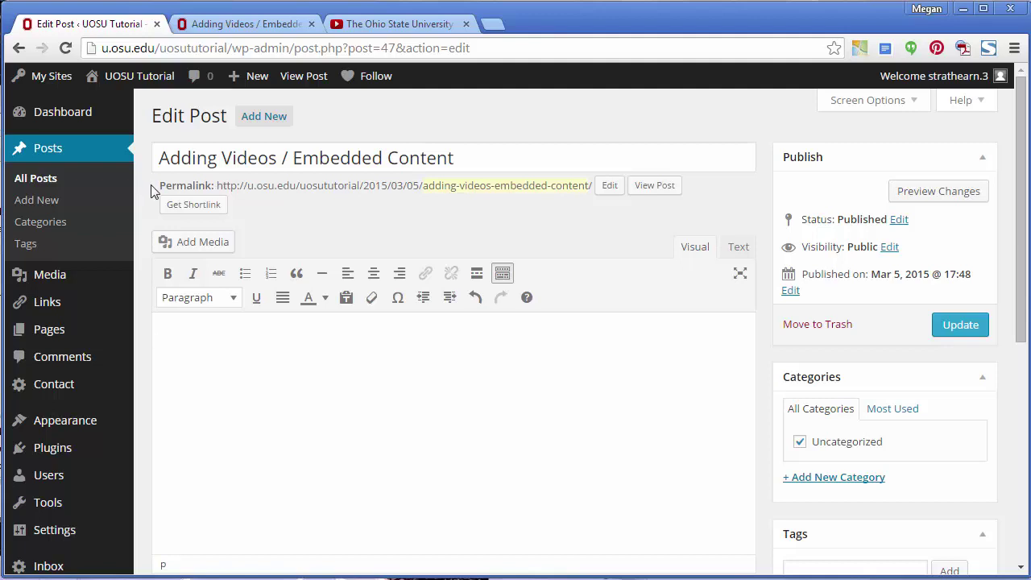
Step: Build a video playlist from MP4Example2, MP4Example1 and MP4Example3 and insert it into the post
{"action": "left_click", "coordinate": [203, 242]}
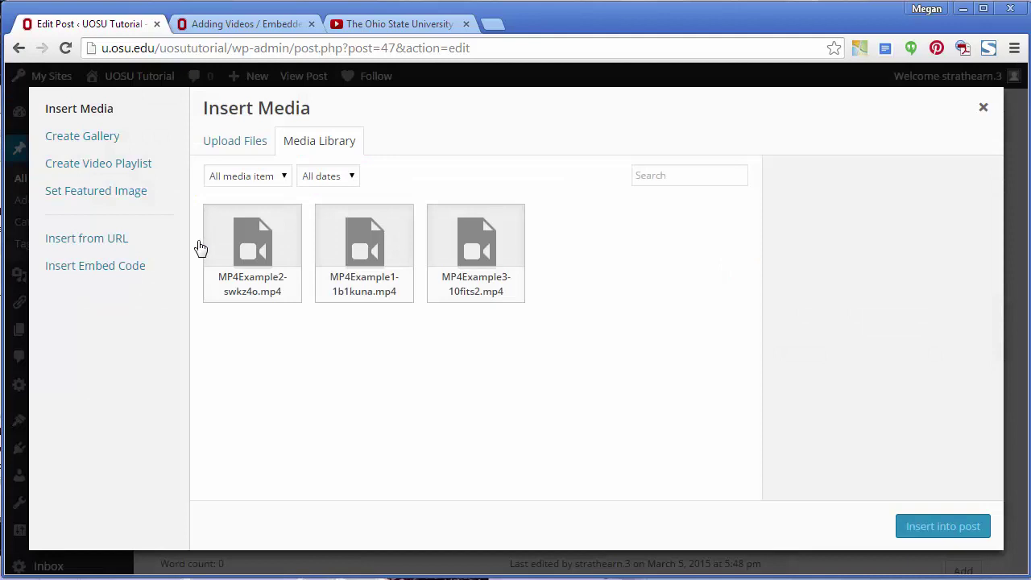
{"action": "left_click", "coordinate": [134, 164]}
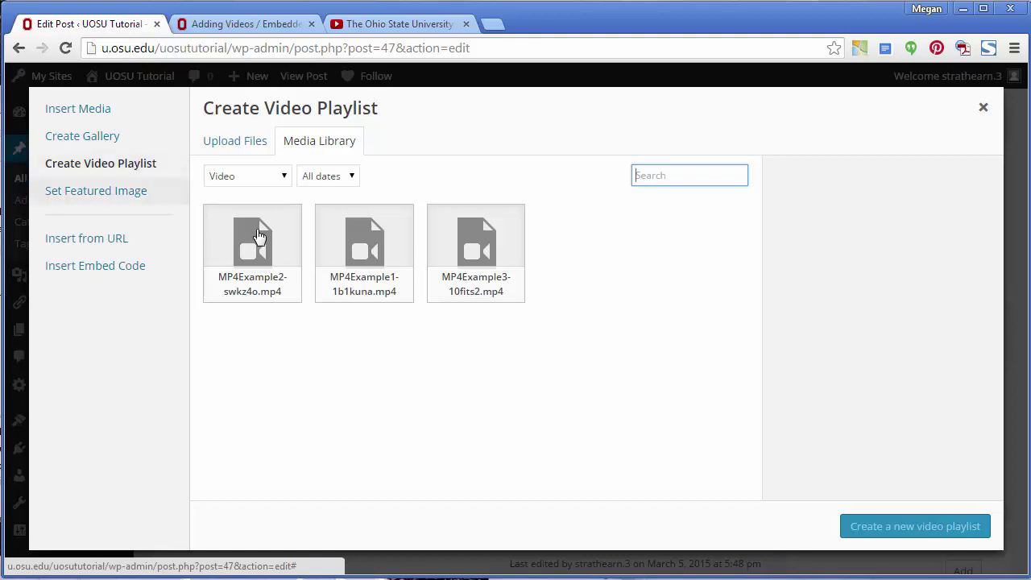
{"action": "left_click", "coordinate": [252, 242]}
{"action": "left_click", "coordinate": [364, 242]}
{"action": "left_click", "coordinate": [470, 252]}
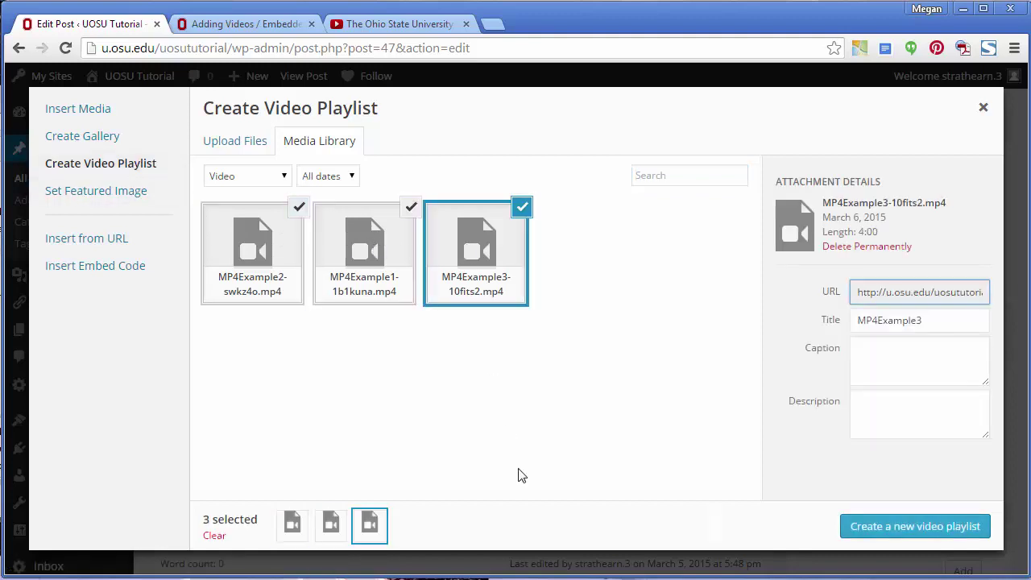
{"action": "left_click", "coordinate": [886, 539]}
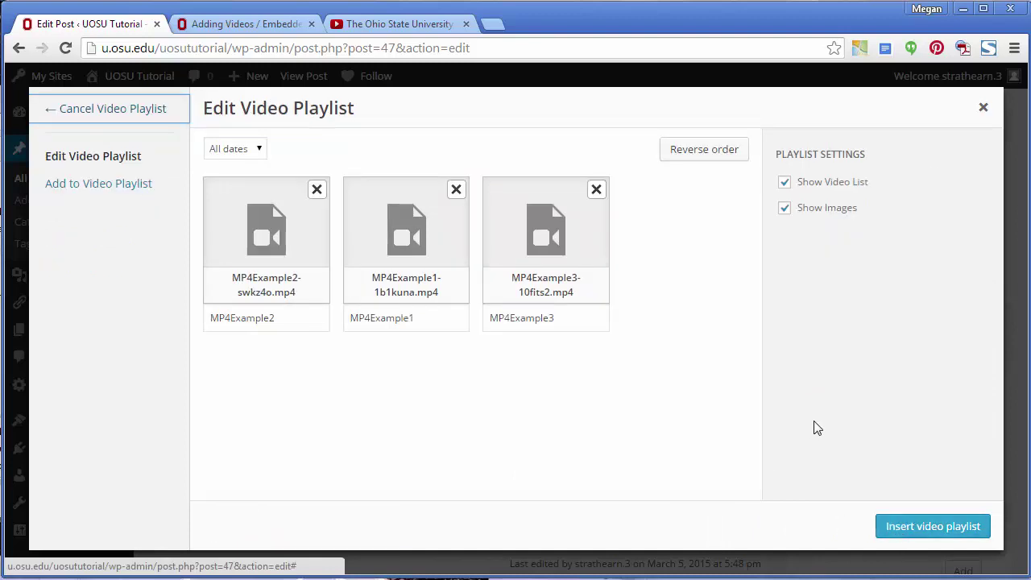
{"action": "left_click", "coordinate": [913, 530]}
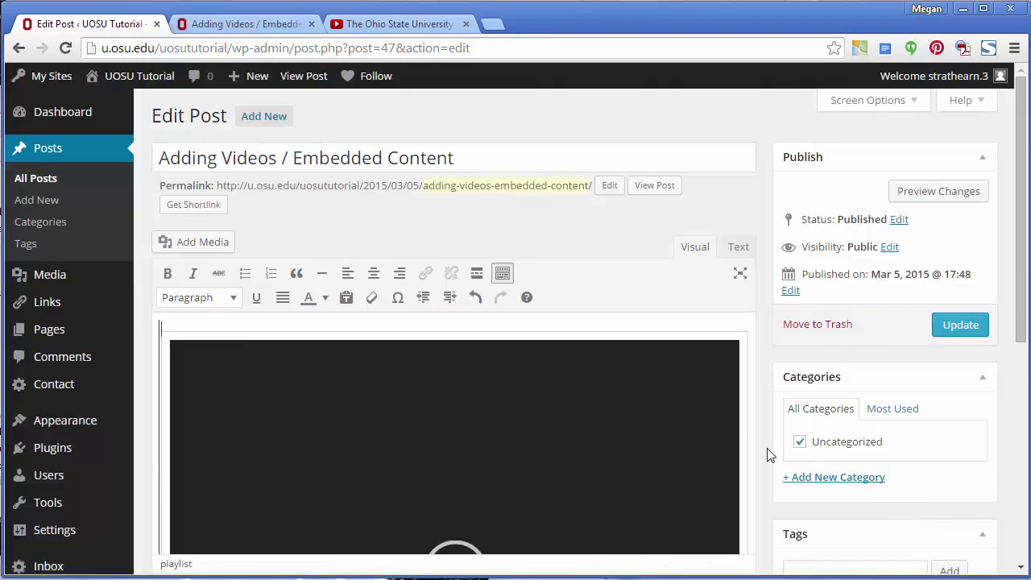
Step: Preview the post to check the three-video playlist, then return to the Edit Post tab
{"action": "scroll", "coordinate": [768, 455], "scroll_direction": "down", "scroll_amount": 2}
{"action": "scroll", "coordinate": [750, 418], "scroll_direction": "up", "scroll_amount": 2}
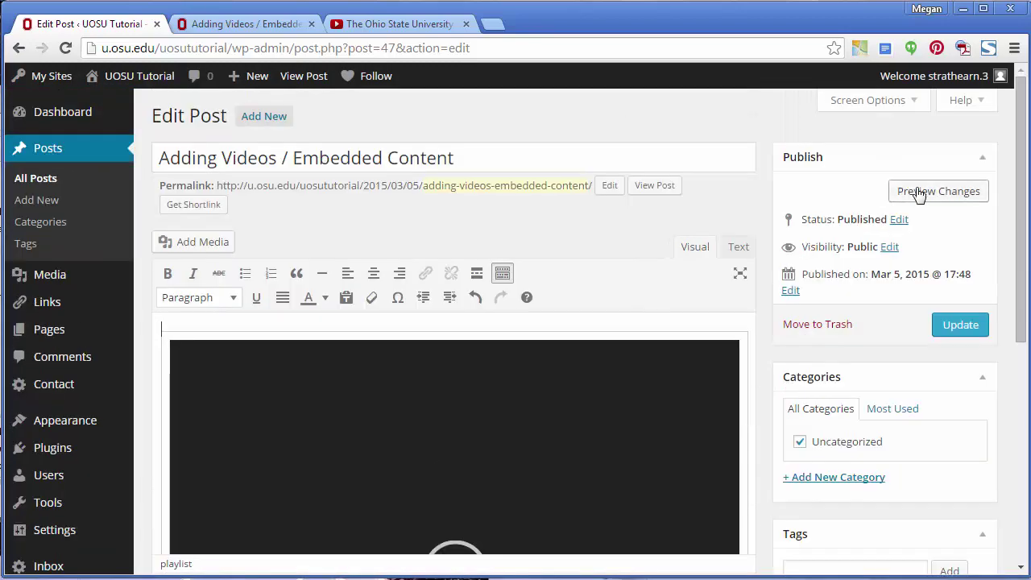
{"action": "left_click", "coordinate": [918, 195]}
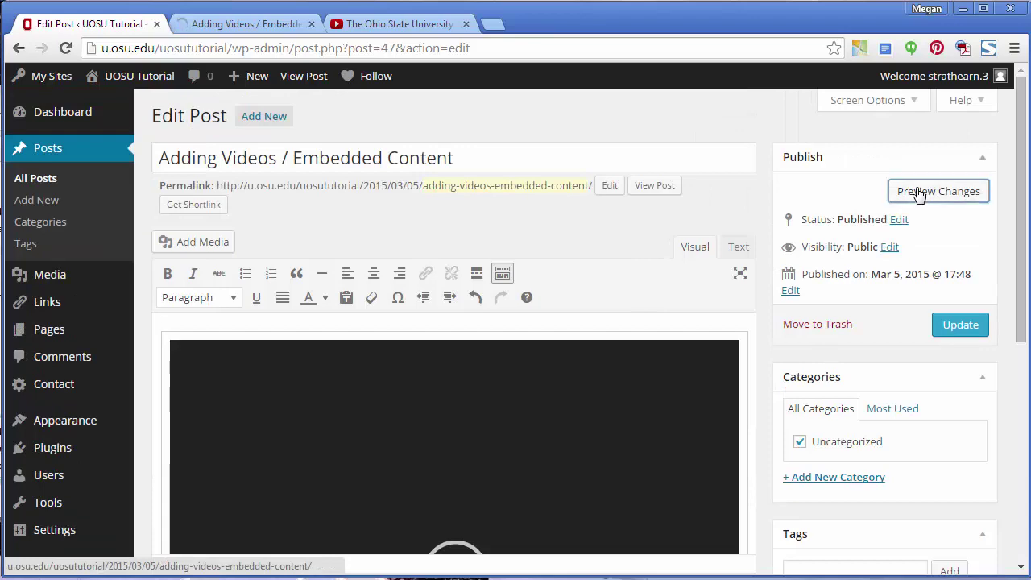
{"action": "left_click", "coordinate": [241, 23]}
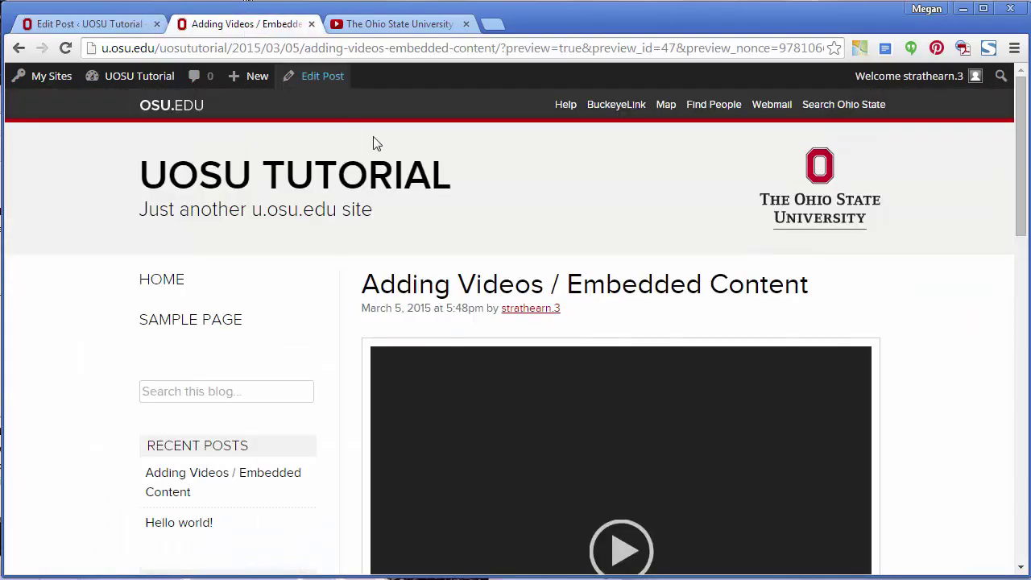
{"action": "scroll", "coordinate": [838, 344], "scroll_direction": "down", "scroll_amount": 3}
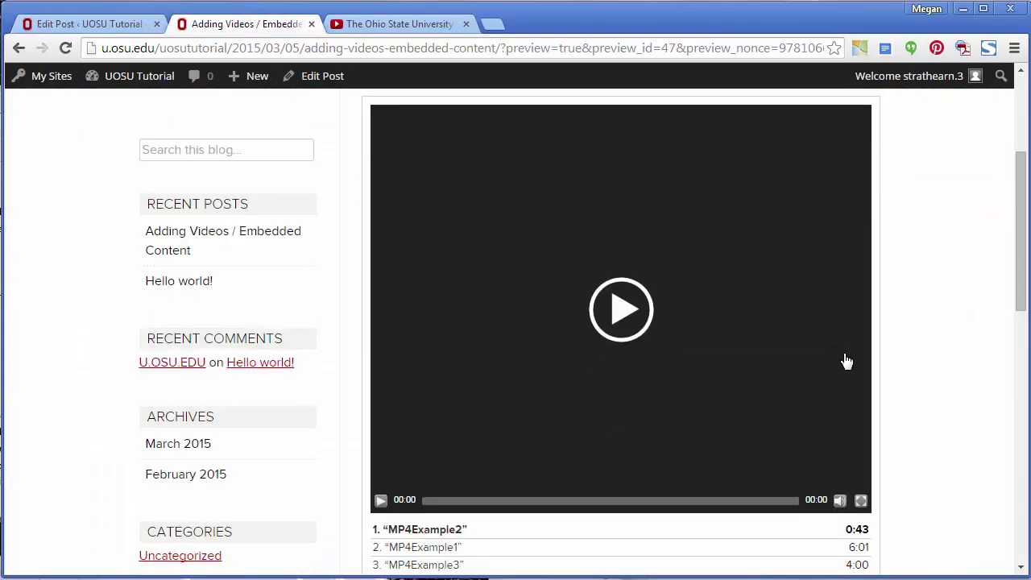
{"action": "scroll", "coordinate": [847, 361], "scroll_direction": "down", "scroll_amount": 1}
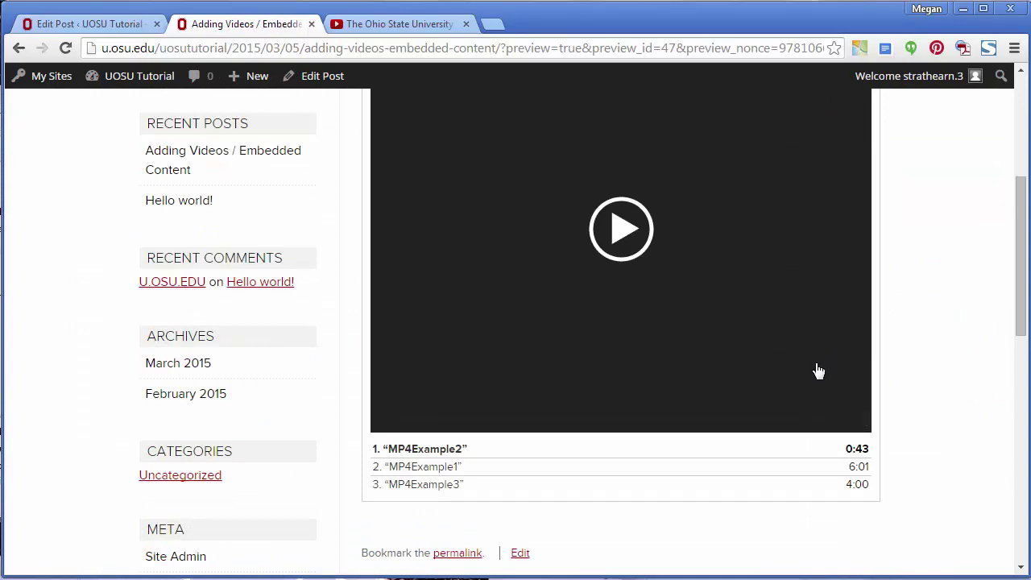
{"action": "left_click", "coordinate": [78, 29]}
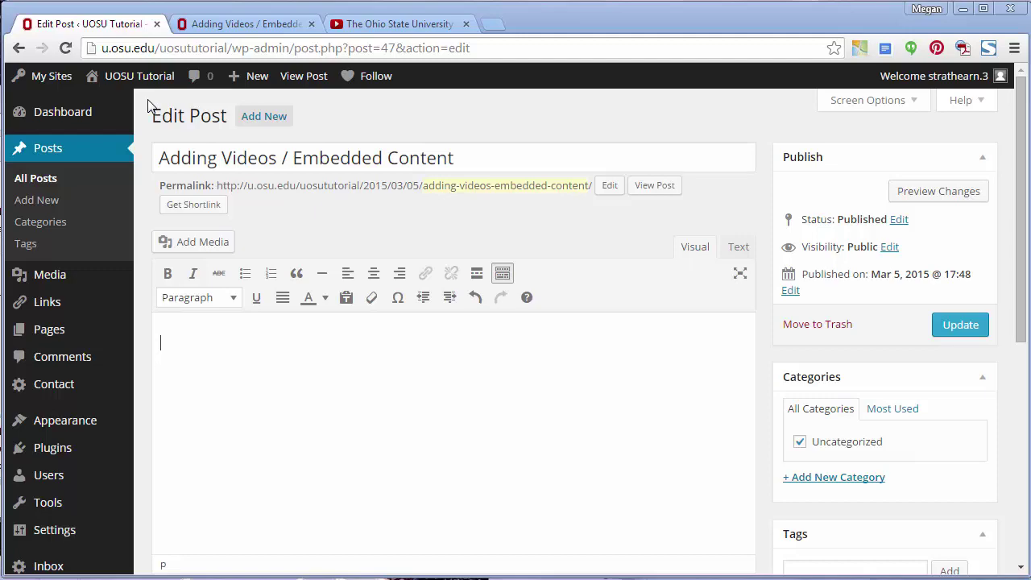
Step: Copy the Wizard of Oz halftime show video's YouTube embed code, then return to the editor
{"action": "left_click", "coordinate": [383, 29]}
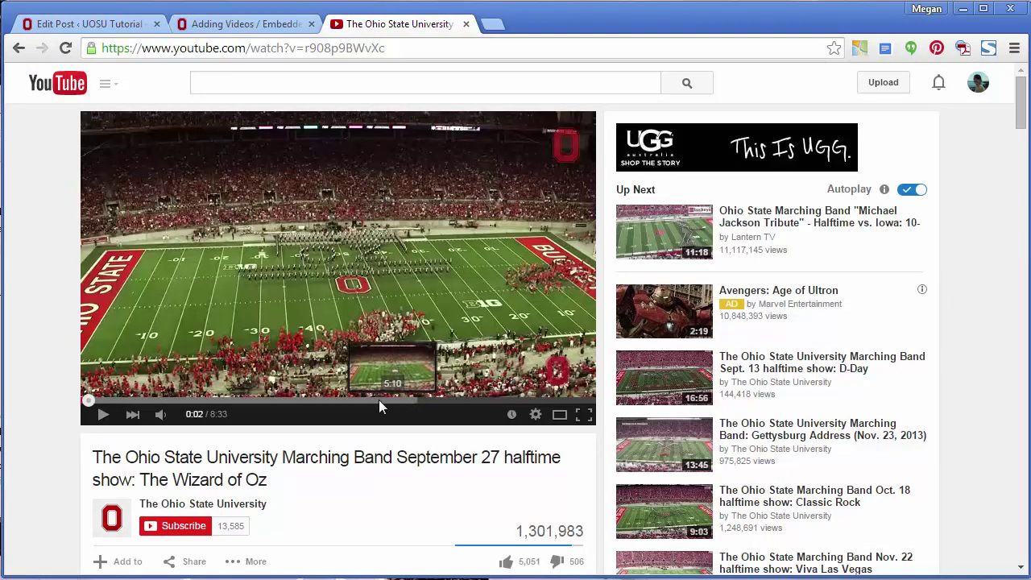
{"action": "scroll", "coordinate": [406, 432], "scroll_direction": "down", "scroll_amount": 1}
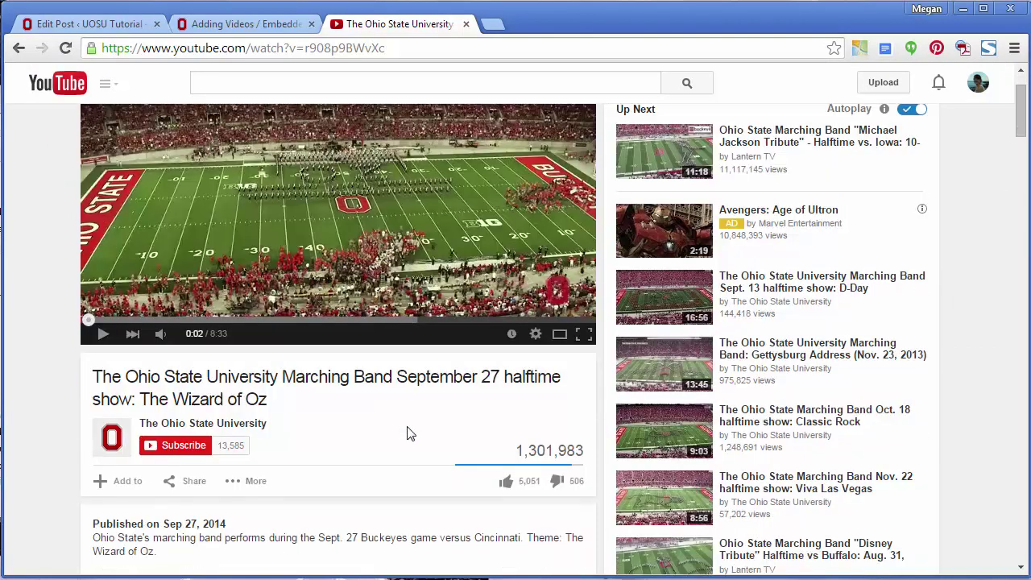
{"action": "scroll", "coordinate": [407, 433], "scroll_direction": "down", "scroll_amount": 1}
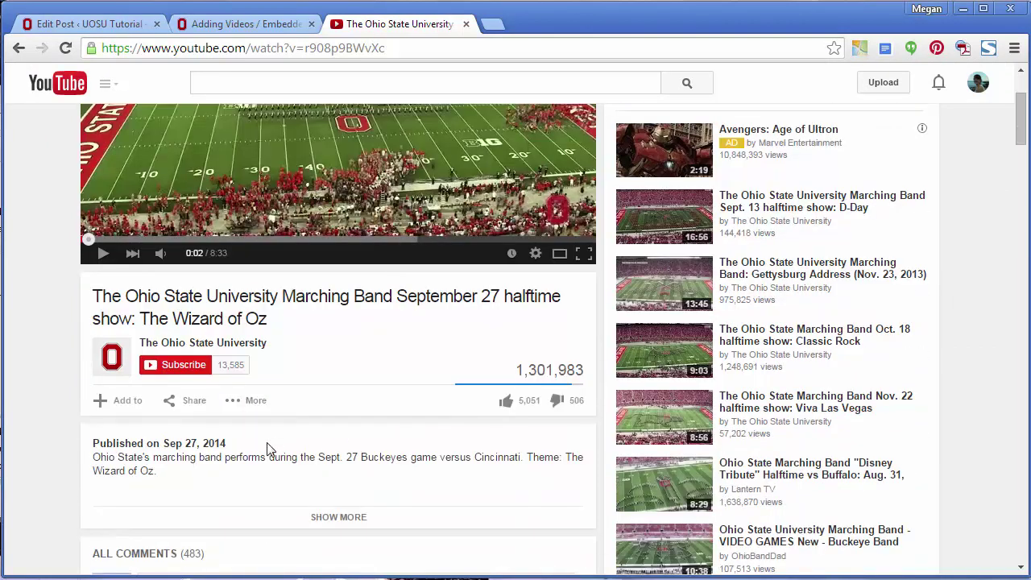
{"action": "left_click", "coordinate": [189, 405]}
{"action": "left_click", "coordinate": [237, 477]}
{"action": "key", "text": "ctrl+c"}
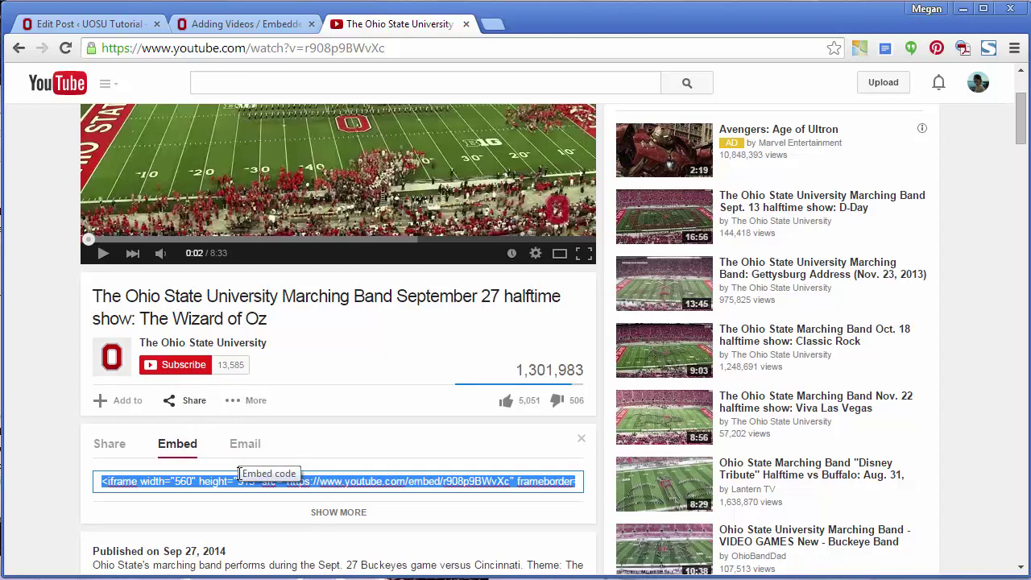
{"action": "left_click", "coordinate": [118, 27]}
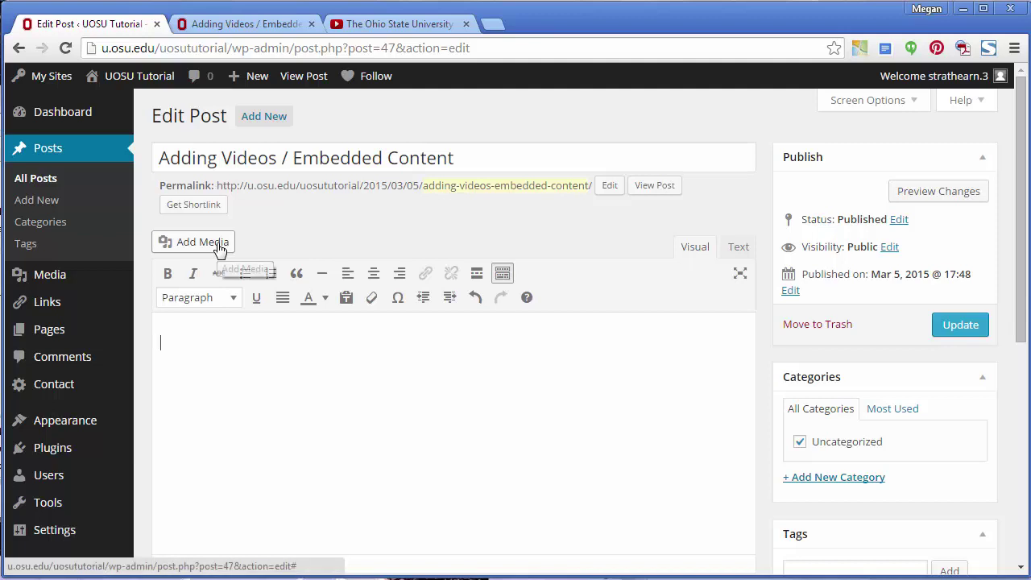
Step: Paste the 560×315 YouTube iframe via Insert Embed Code and insert it into the post
{"action": "left_click", "coordinate": [203, 242]}
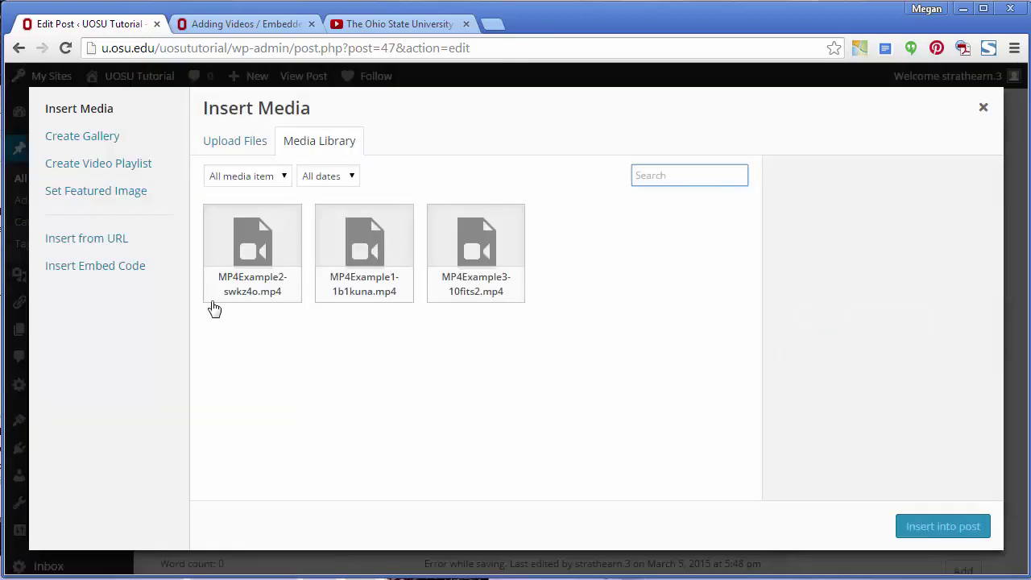
{"action": "left_click", "coordinate": [120, 279]}
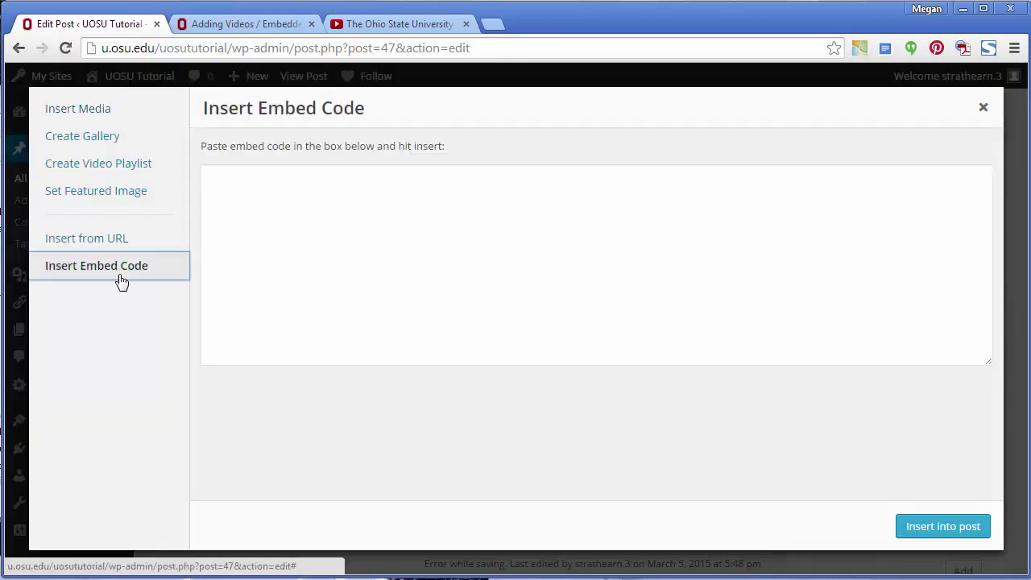
{"action": "key", "text": "ctrl+v"}
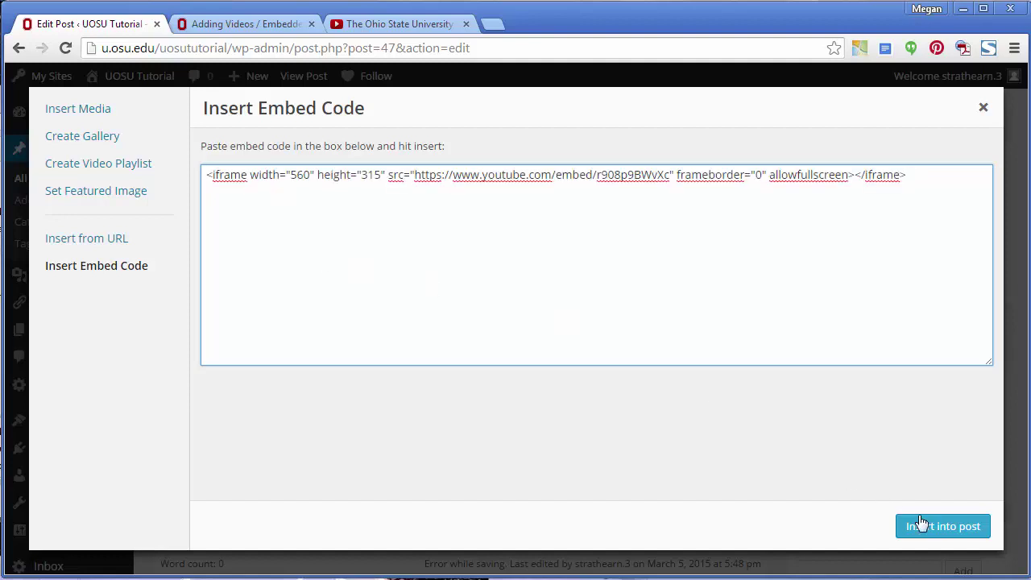
{"action": "left_click", "coordinate": [947, 536]}
{"action": "scroll", "coordinate": [675, 438], "scroll_direction": "down", "scroll_amount": 1}
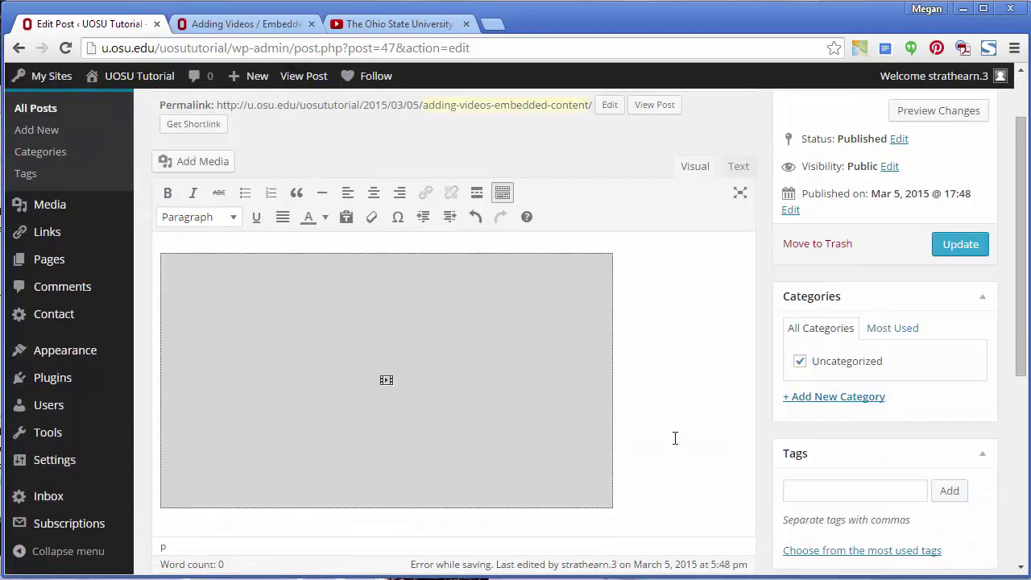
{"action": "scroll", "coordinate": [674, 438], "scroll_direction": "up", "scroll_amount": 1}
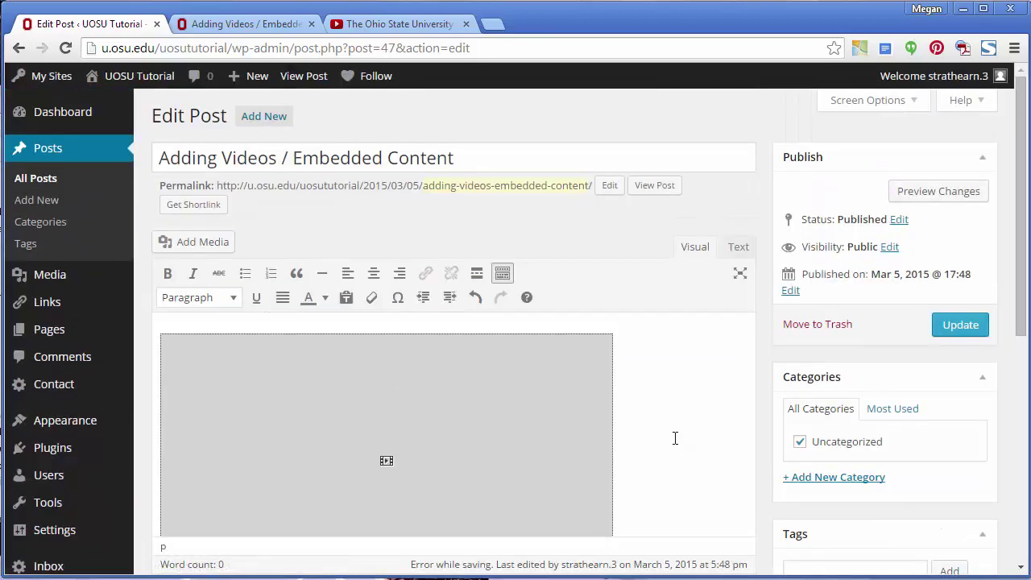
Step: Preview the updated post to confirm the embedded Wizard of Oz video, then return to editing
{"action": "left_click", "coordinate": [920, 199]}
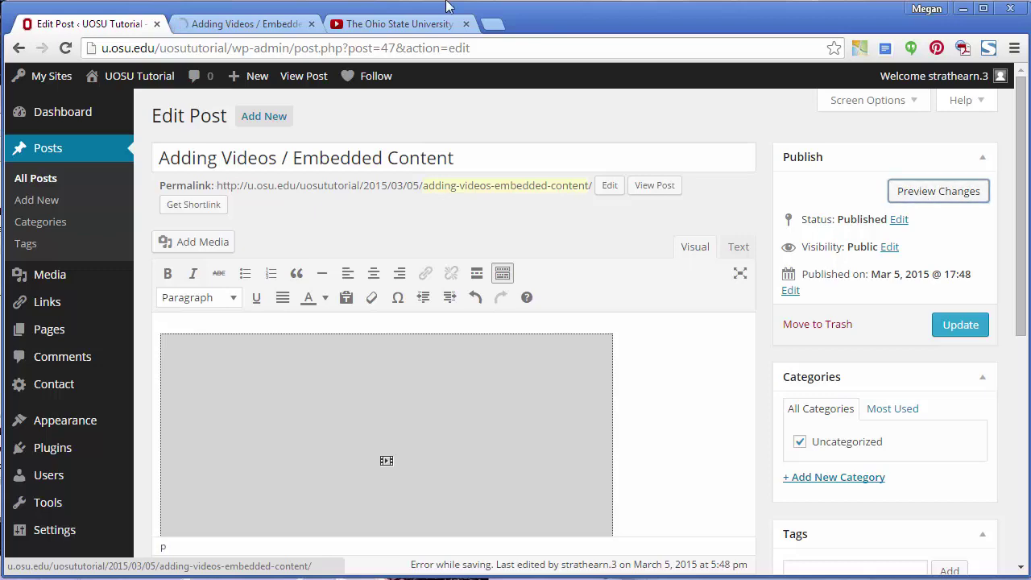
{"action": "left_click", "coordinate": [239, 25]}
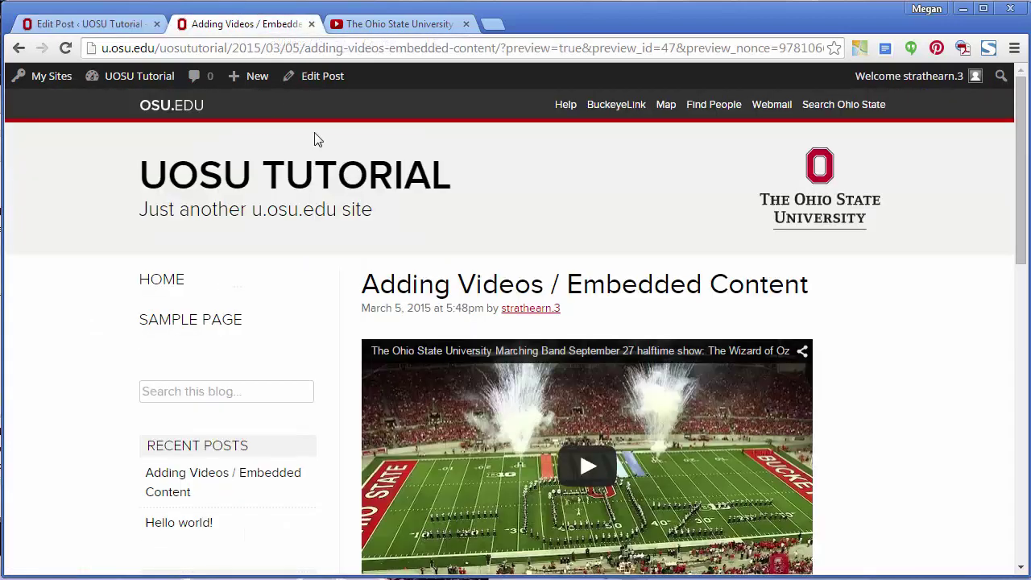
{"action": "scroll", "coordinate": [524, 278], "scroll_direction": "down", "scroll_amount": 1}
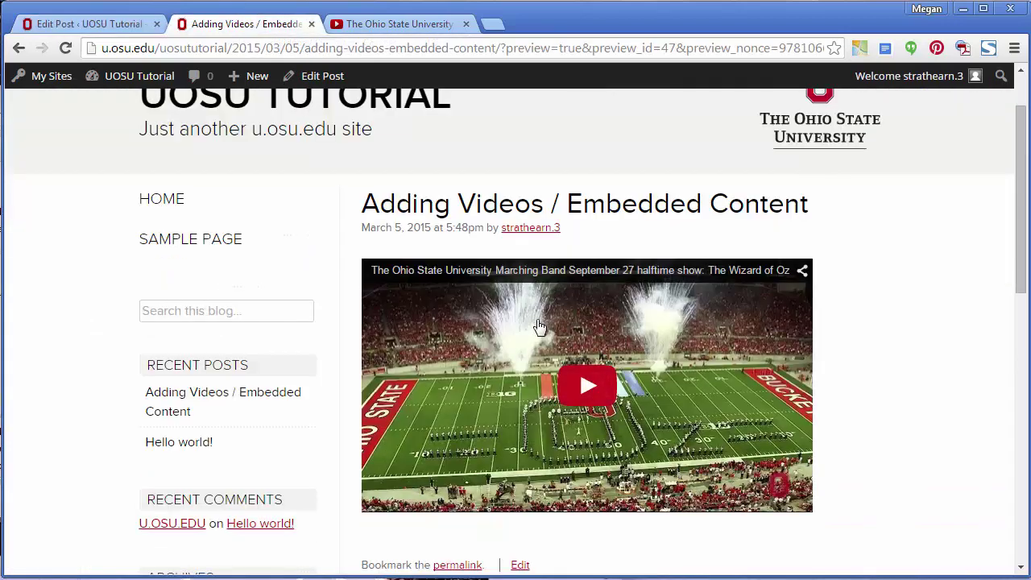
{"action": "left_click", "coordinate": [100, 28]}
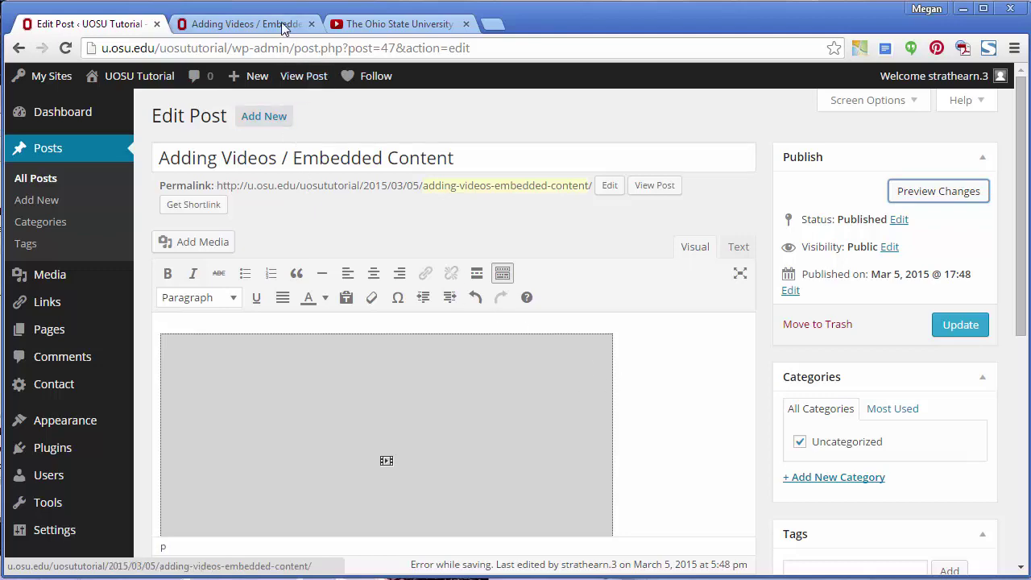
Step: Copy the Wizard of Oz halftime video's YouTube URL and paste it into the post body to embed it
{"action": "left_click", "coordinate": [358, 25]}
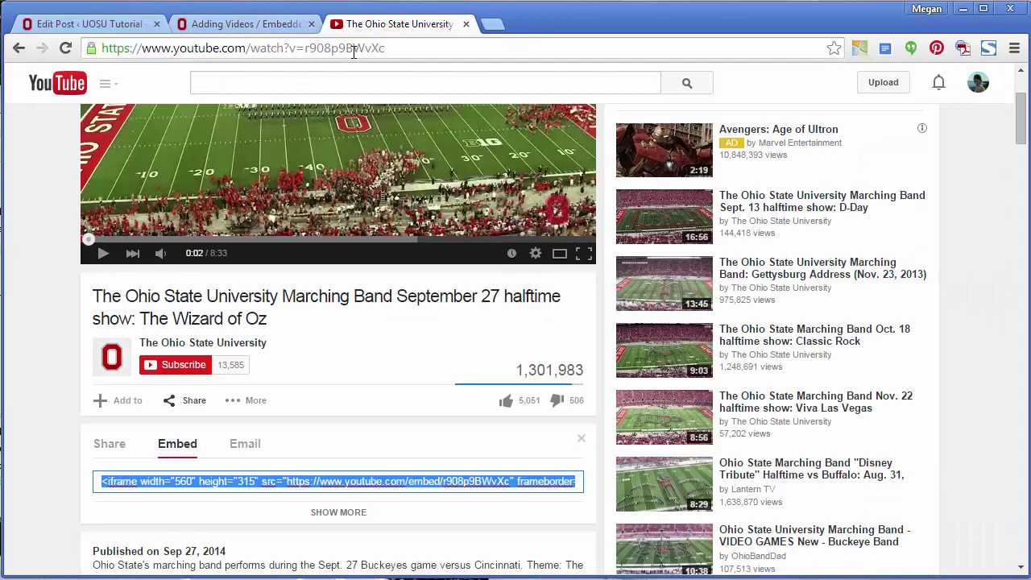
{"action": "left_click", "coordinate": [353, 50]}
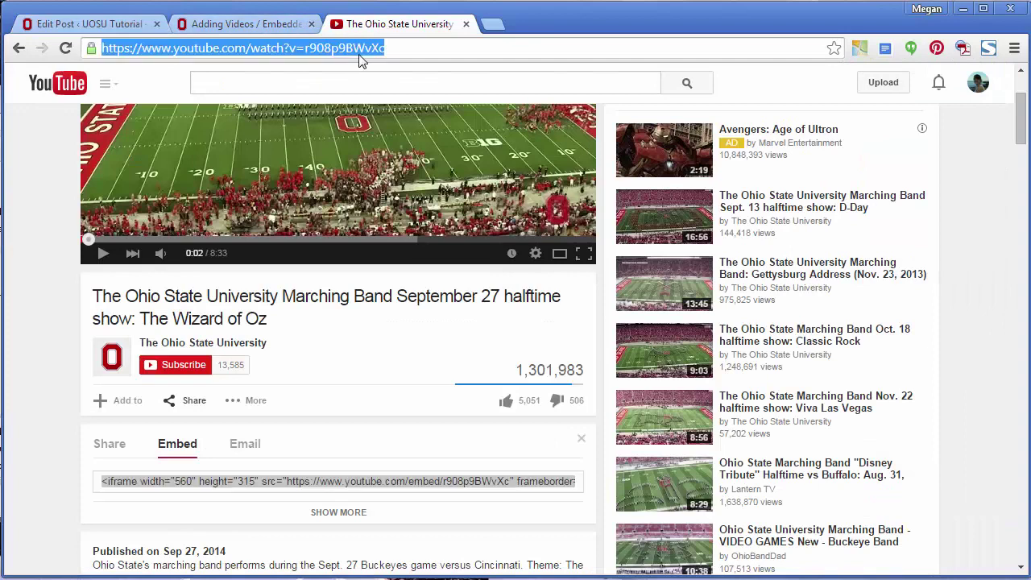
{"action": "left_click", "coordinate": [108, 25]}
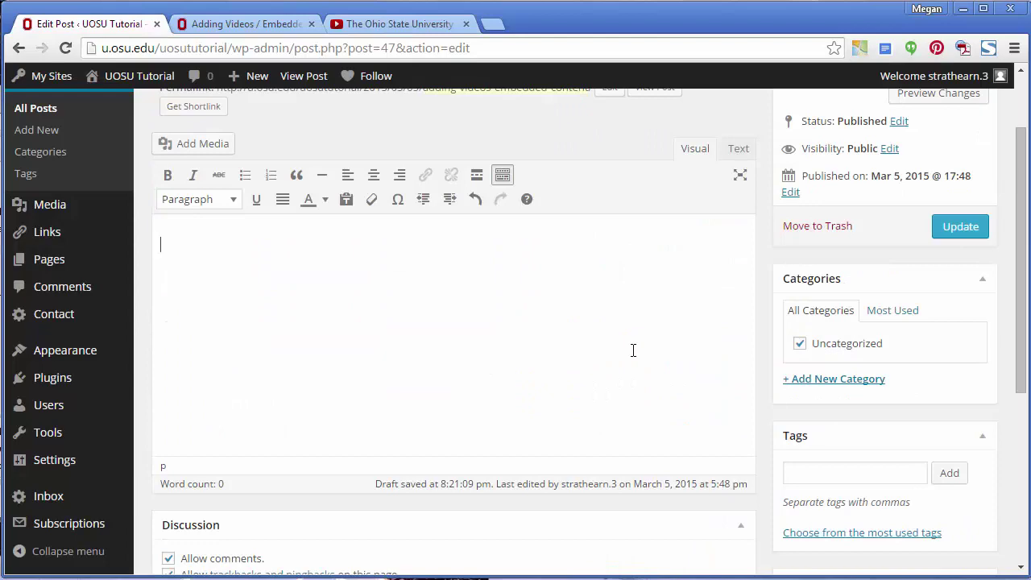
{"action": "key", "text": "ctrl+v"}
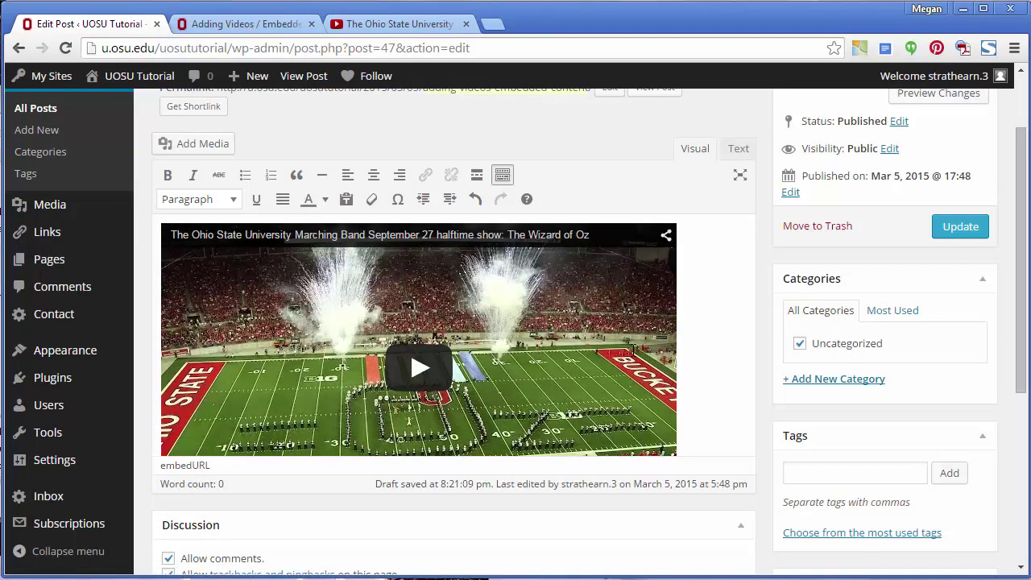